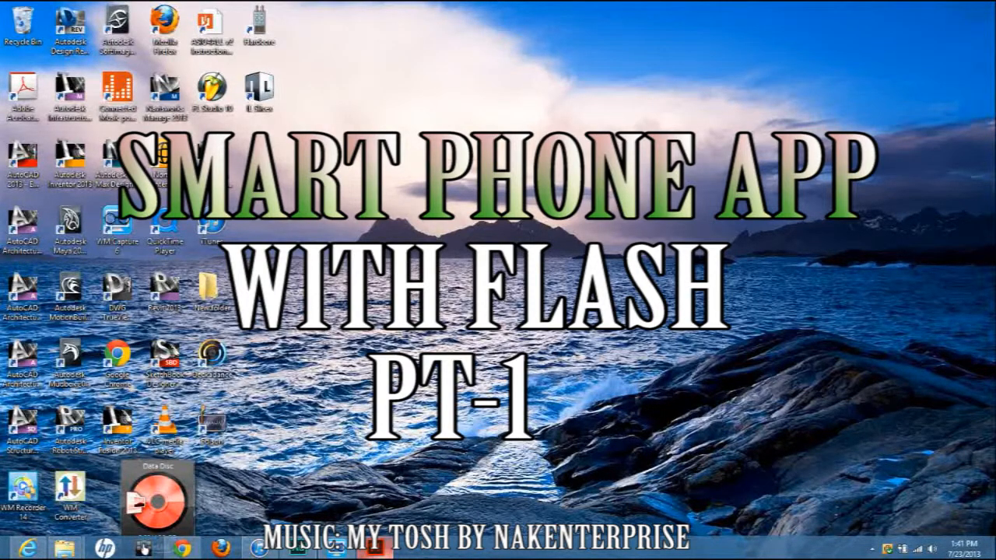
Switch to Adobe Flash Professional, create a new ActionScript 3.0 document and display its timeline.
mouse_move(386, 553)
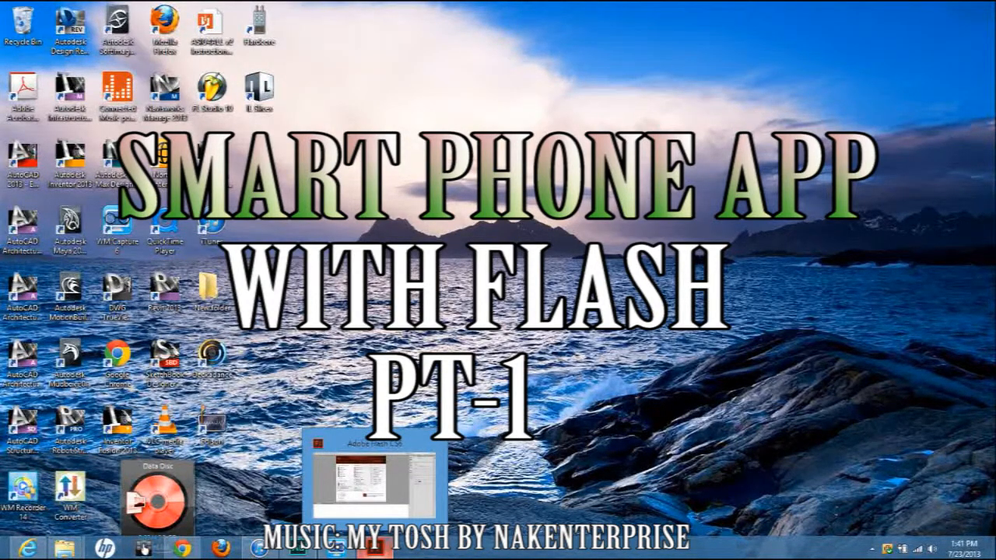
click(382, 551)
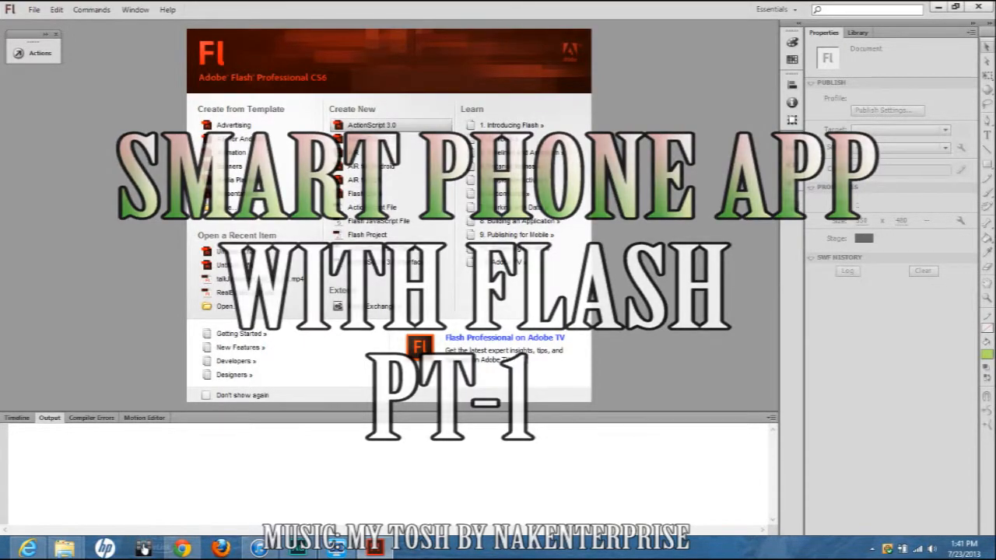
click(34, 10)
click(55, 24)
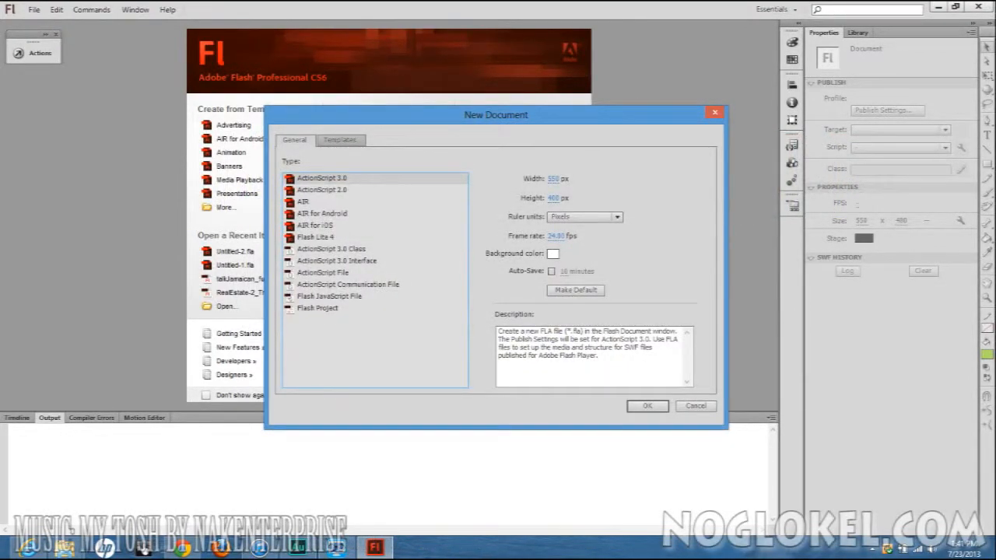
click(696, 406)
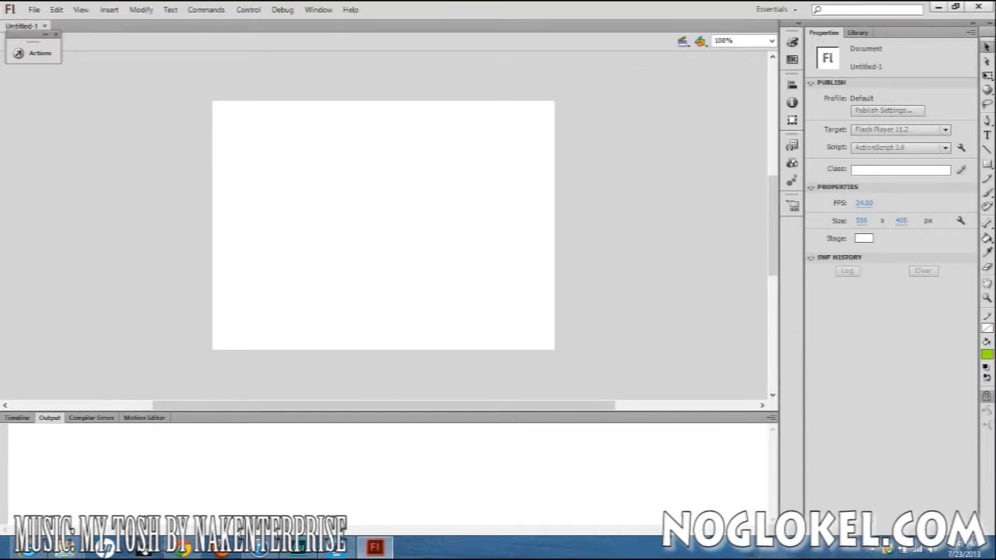
click(17, 418)
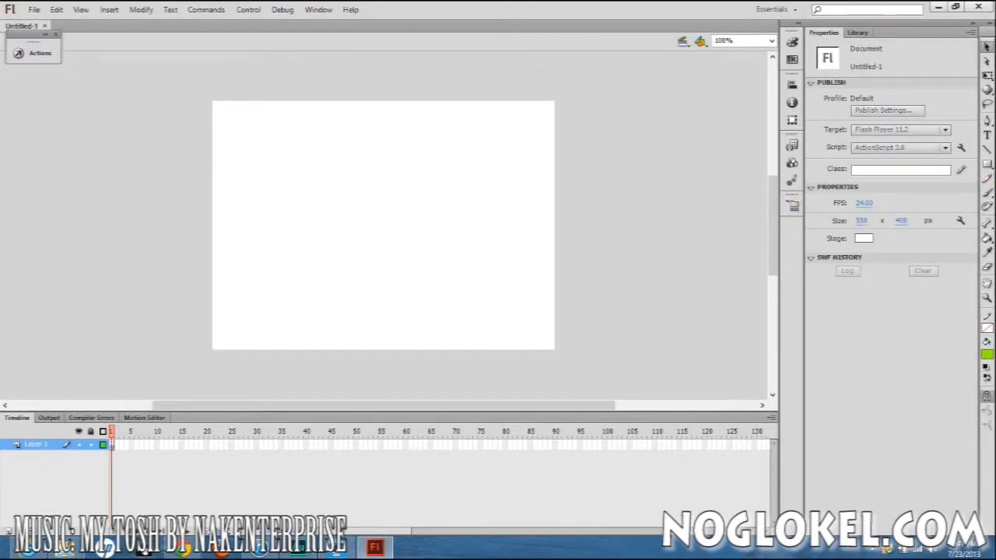
Add a dynamic text field about 464 px wide near the stage's upper edge reading "click to play sound".
key(t)
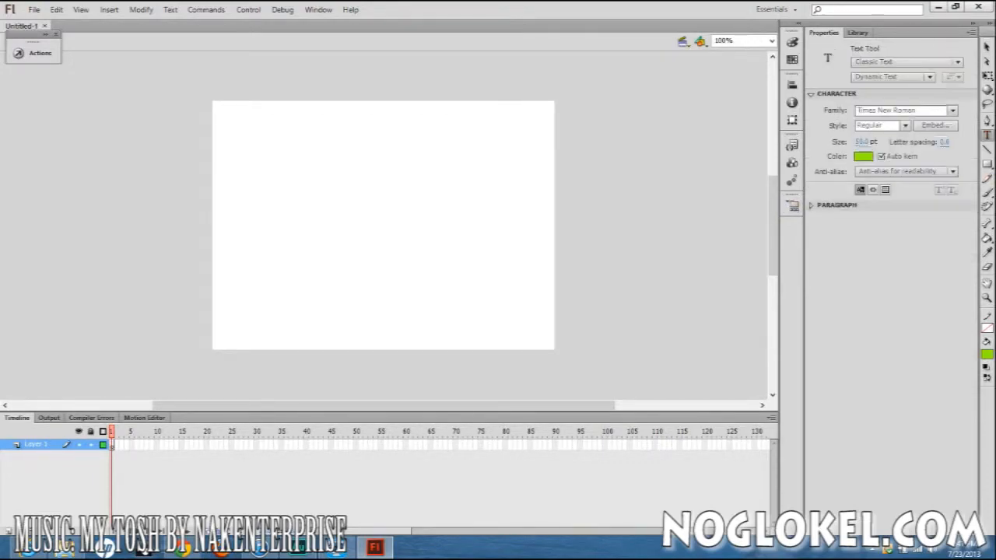
drag(225, 99, 511, 181)
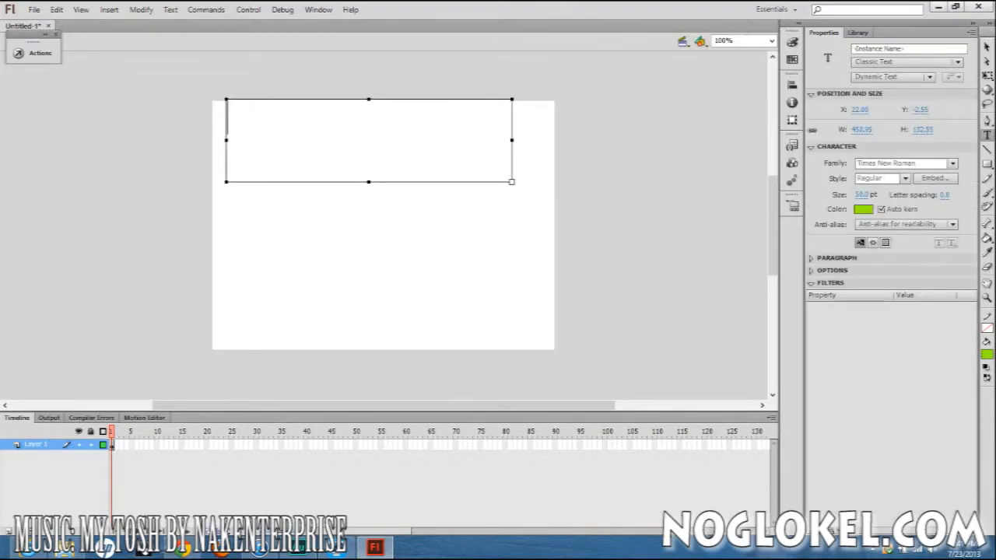
text(Click so)
key(BackSpace)
key(BackSpace)
text(to play sound)
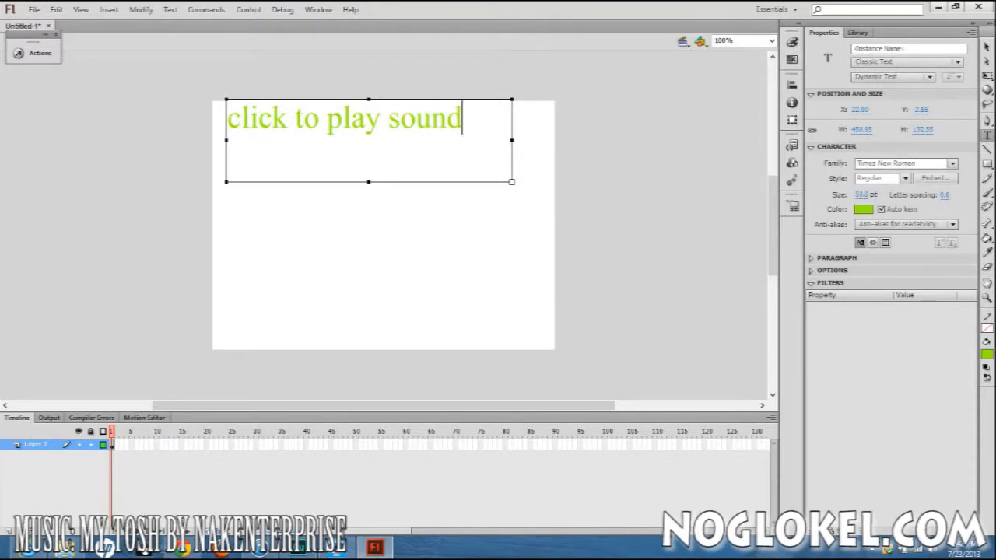
key(BackSpace)
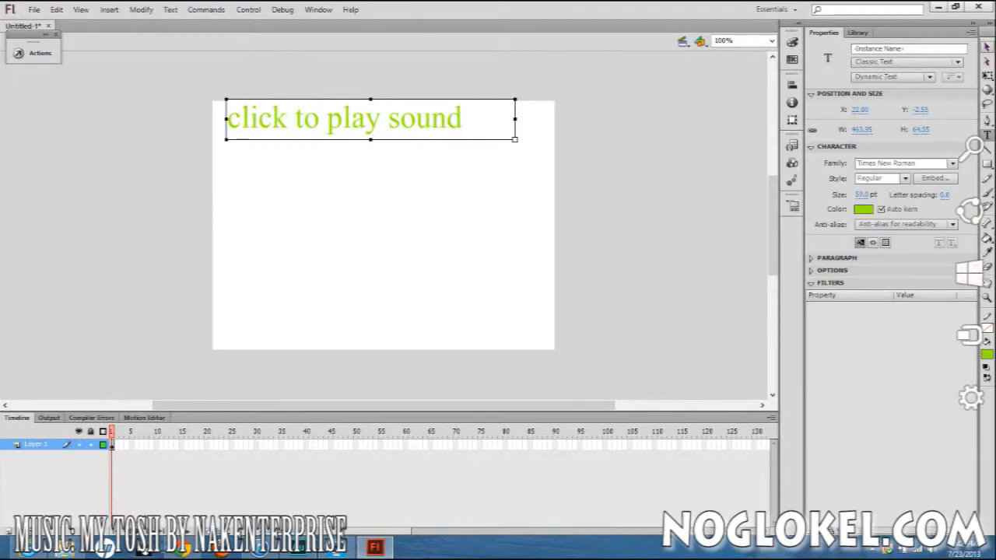
click(987, 47)
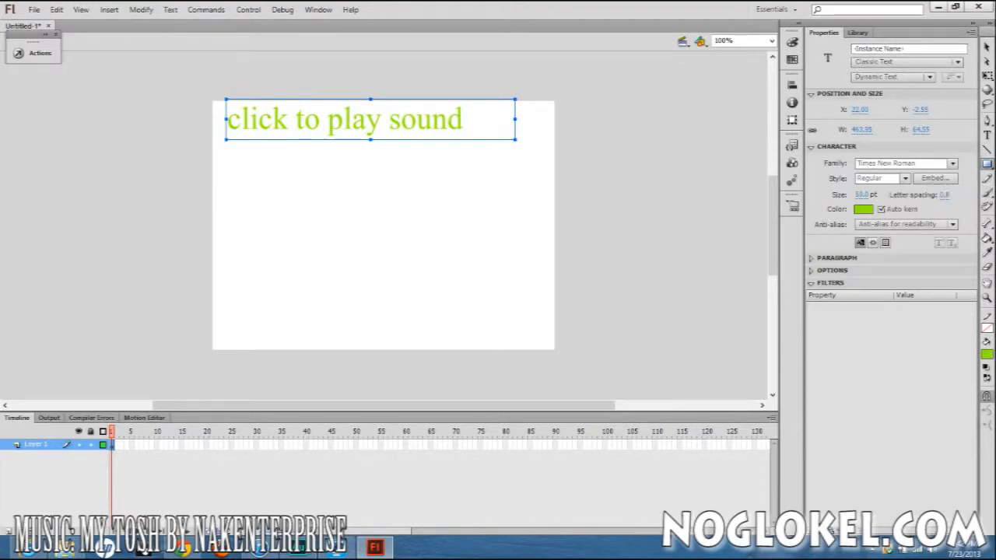
Draw a green rectangle about 207 by 105 px on the stage below the text.
click(986, 164)
mouse_move(242, 222)
mouse_down()
mouse_move(389, 275)
mouse_move(393, 291)
mouse_move(371, 287)
mouse_up()
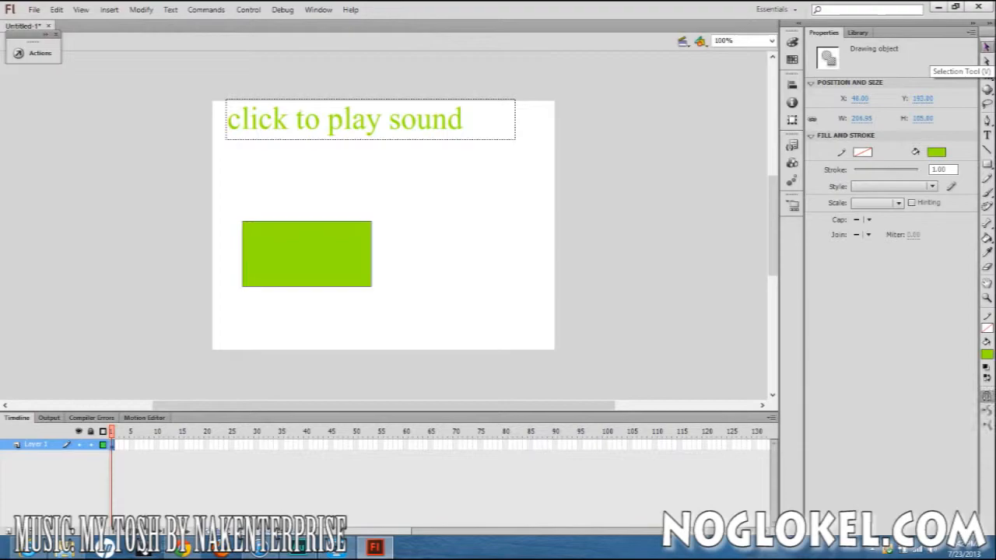
Move the text field down so it sits fully on the stage and set its instance name to btn1.
drag(334, 117, 334, 138)
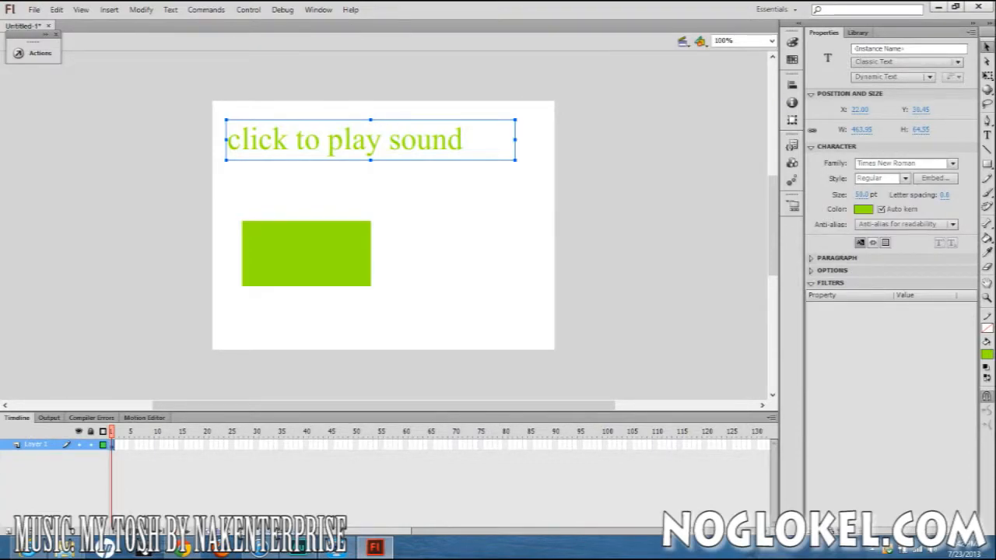
click(909, 48)
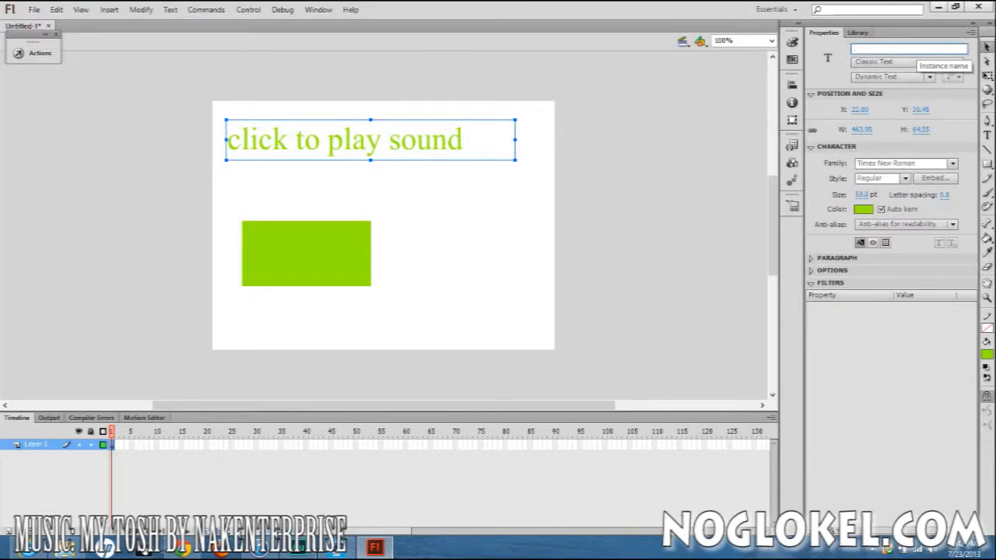
text(btn1)
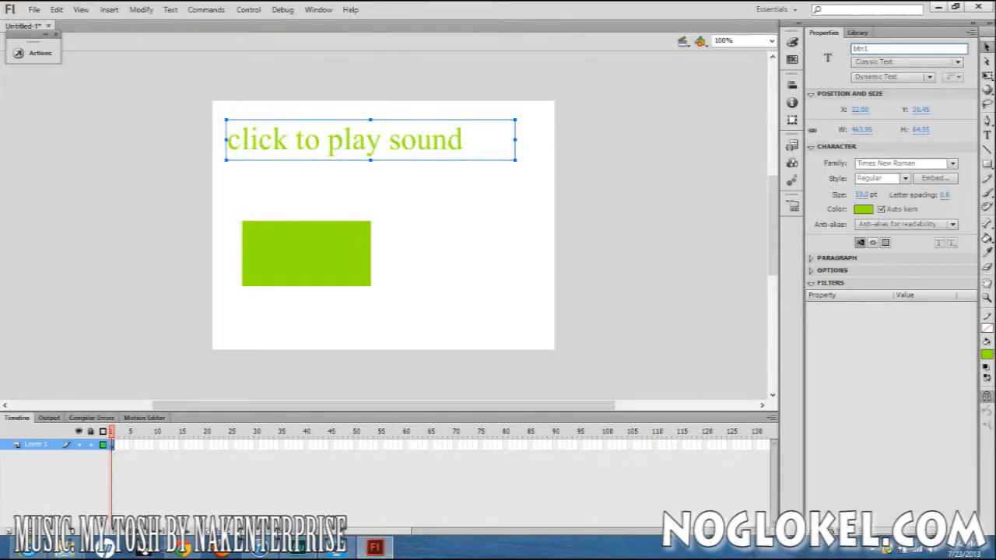
Convert the green rectangle to a button symbol and set its instance name to btn2.
click(306, 254)
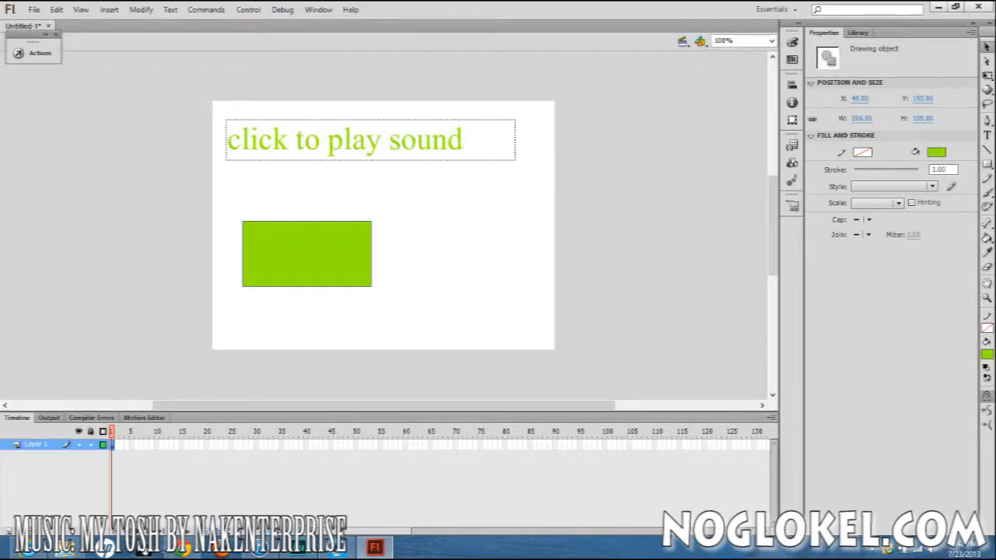
right_click(291, 243)
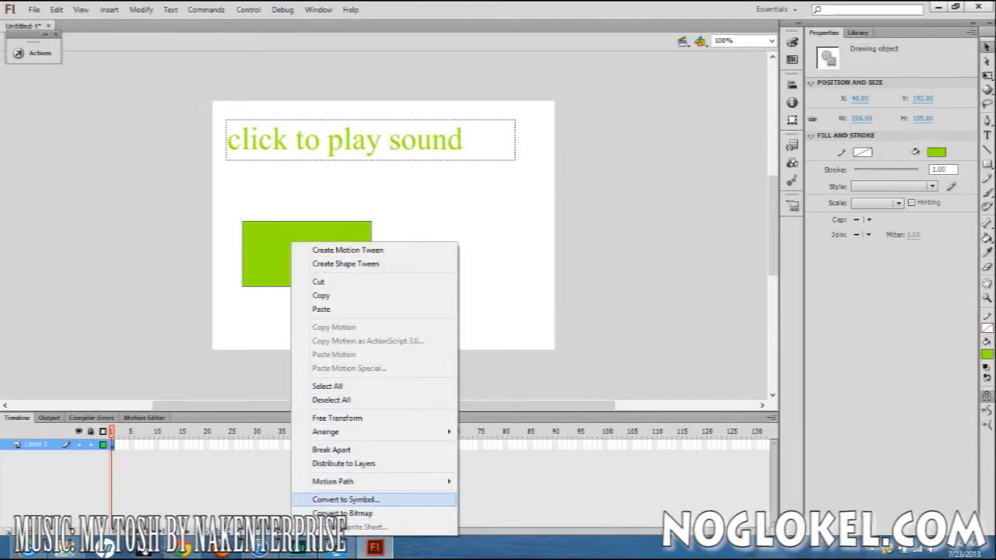
click(343, 500)
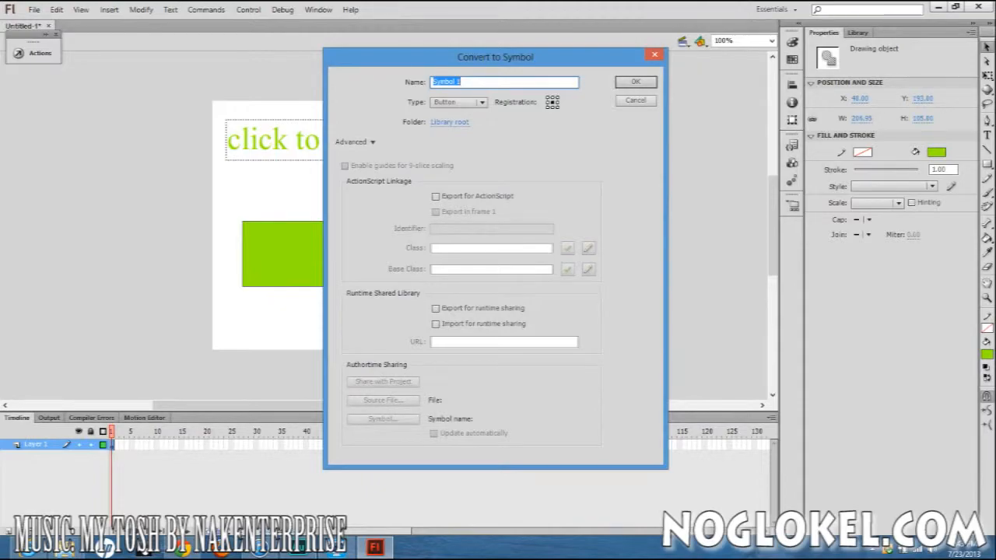
key(Return)
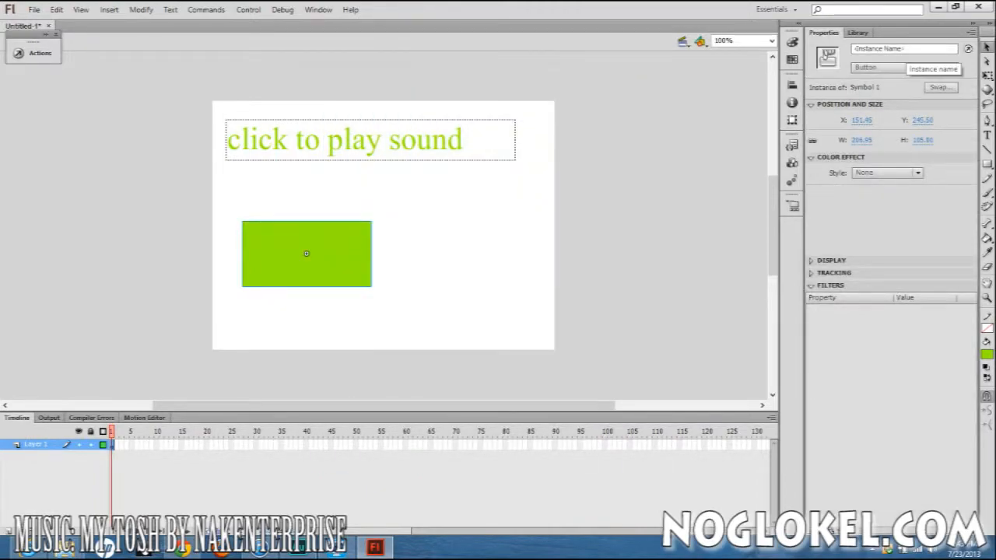
click(917, 50)
text(btn3)
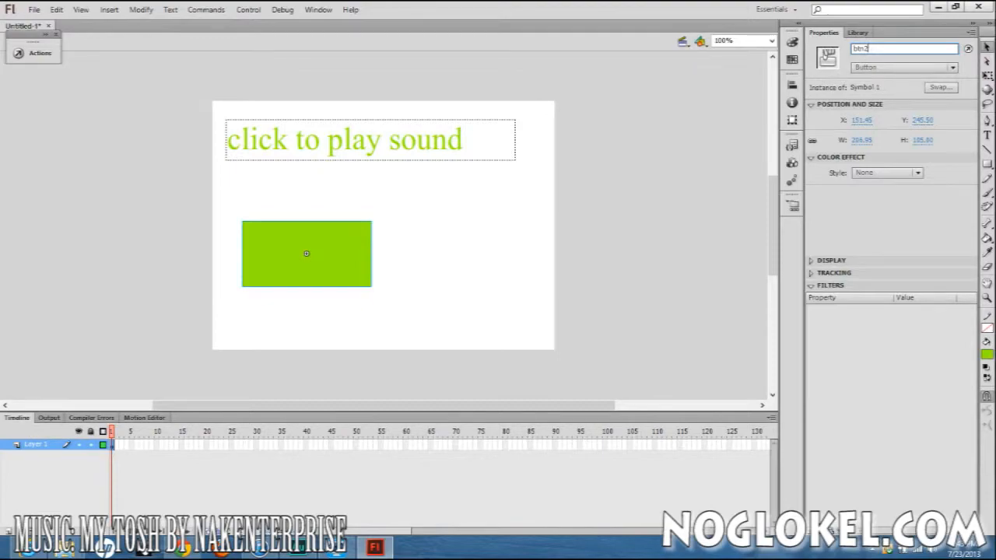
click(459, 234)
click(370, 141)
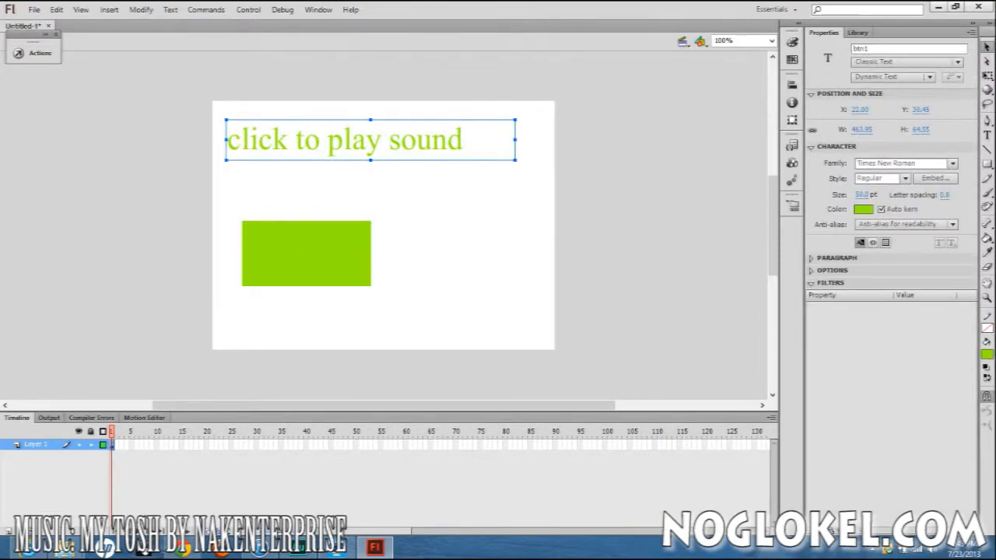
right_click(353, 143)
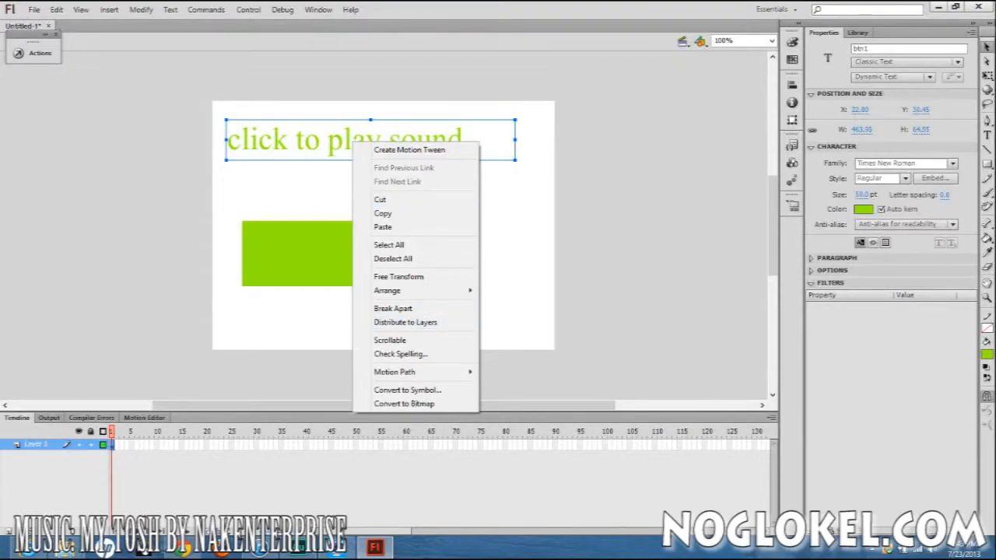
click(510, 226)
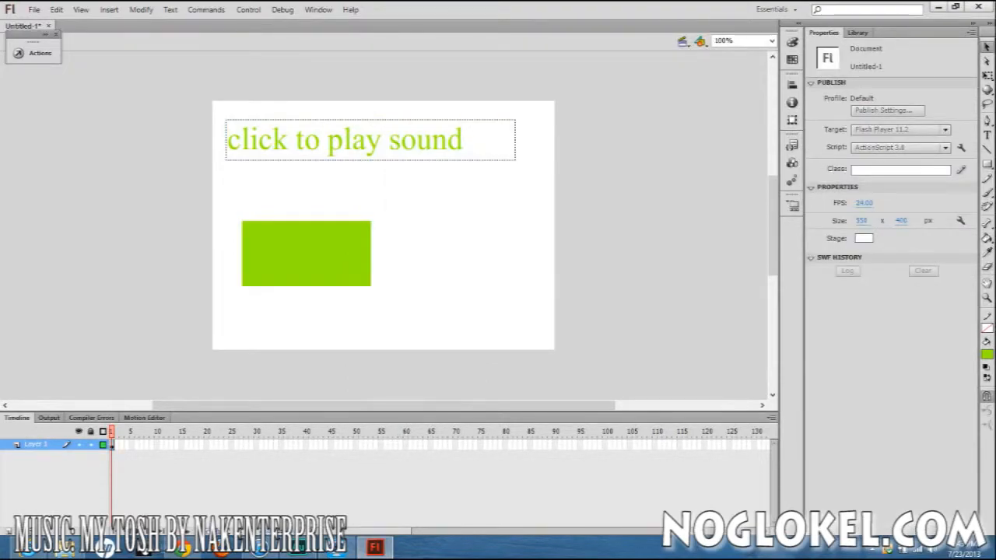
click(358, 140)
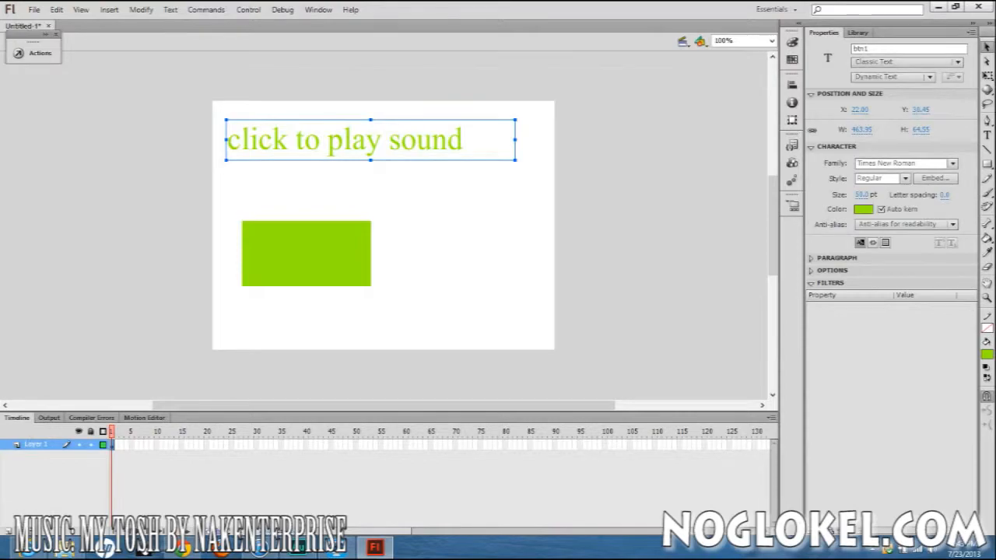
click(867, 48)
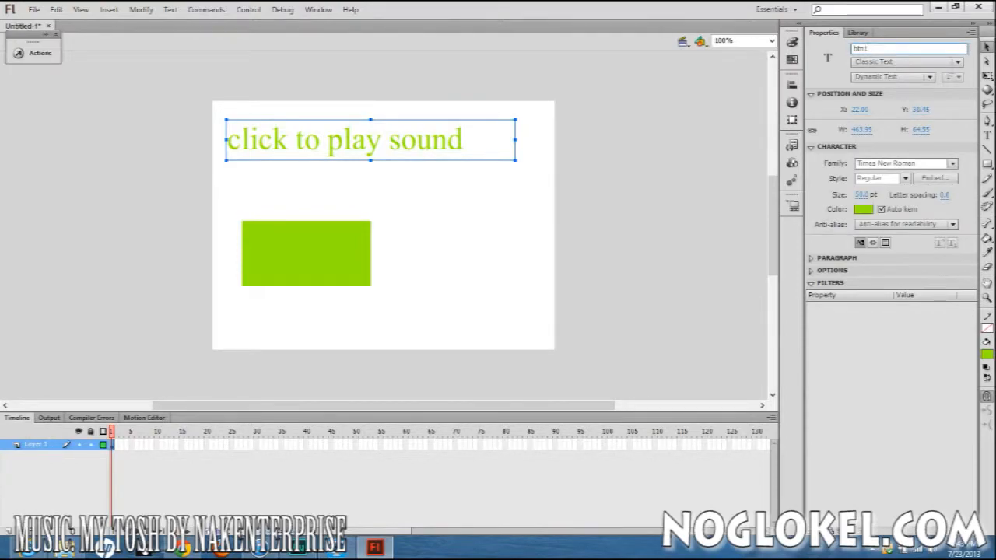
click(514, 222)
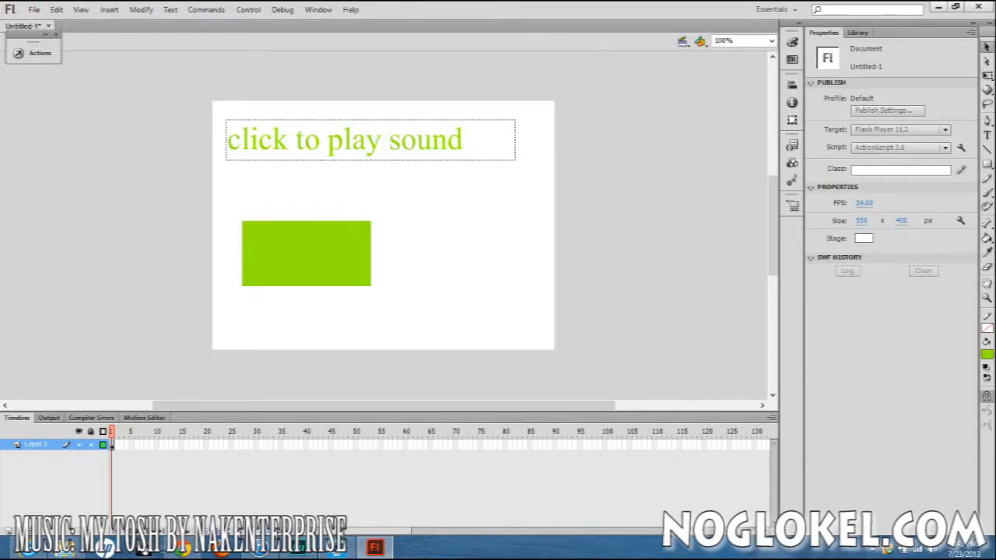
Select the text field and expand the Audio and Video group of the Code Snippets.
click(371, 140)
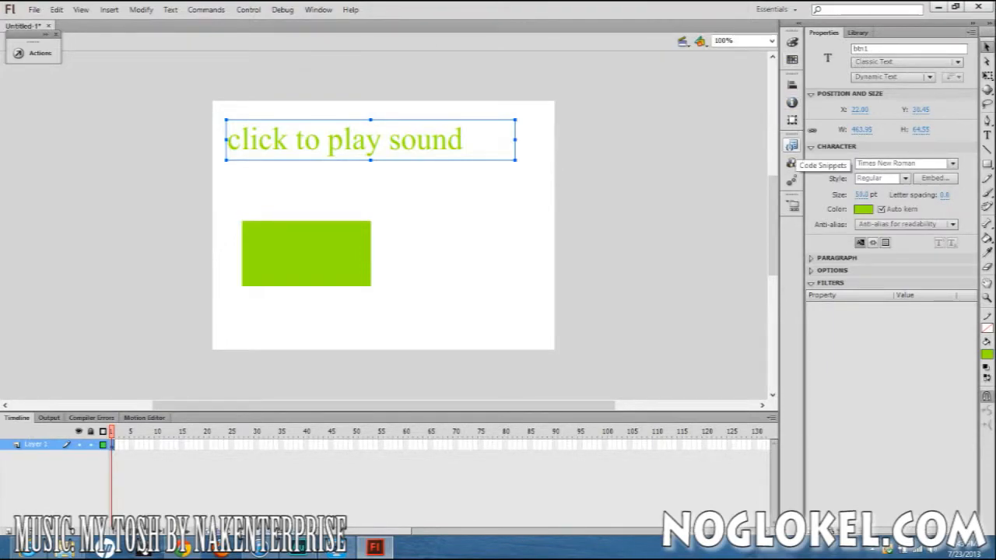
click(792, 146)
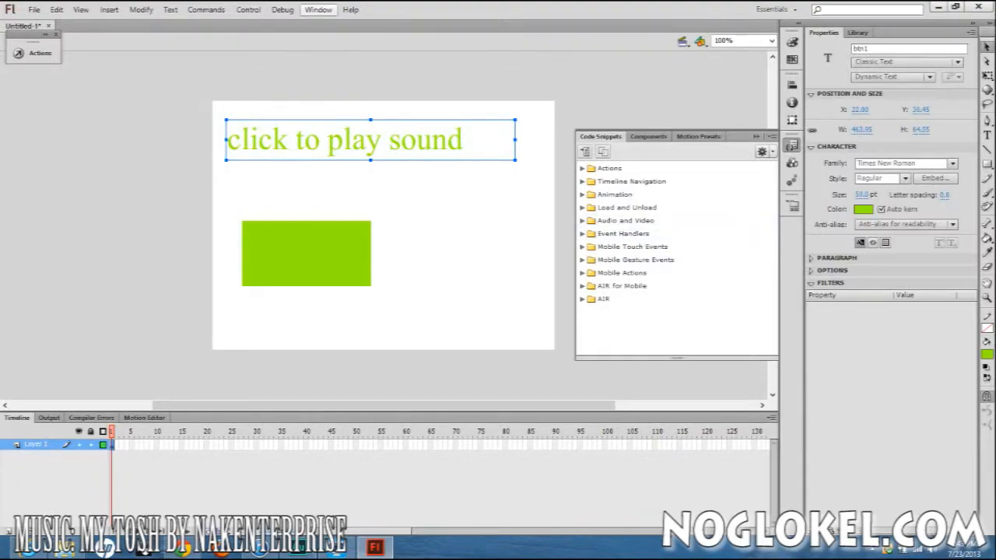
click(318, 9)
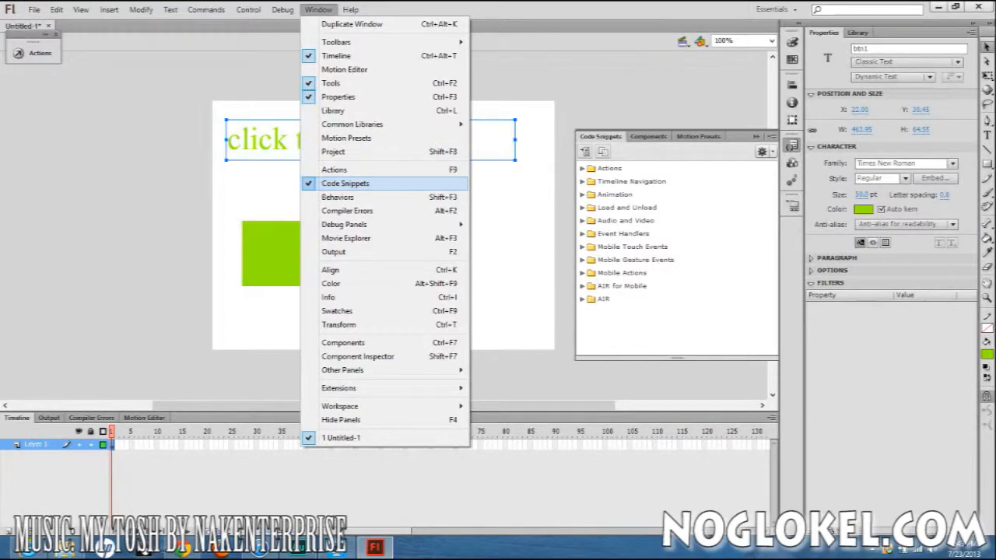
key(Escape)
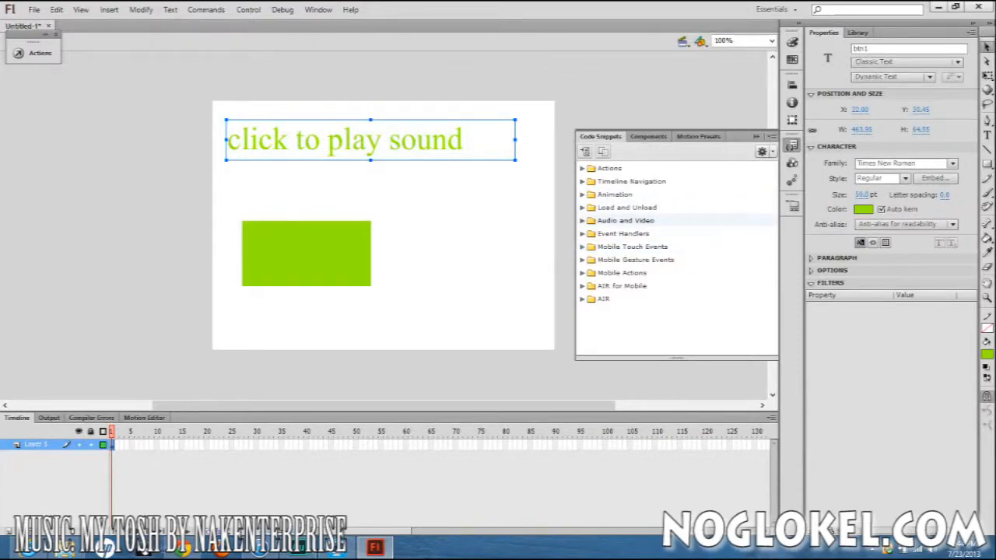
click(582, 221)
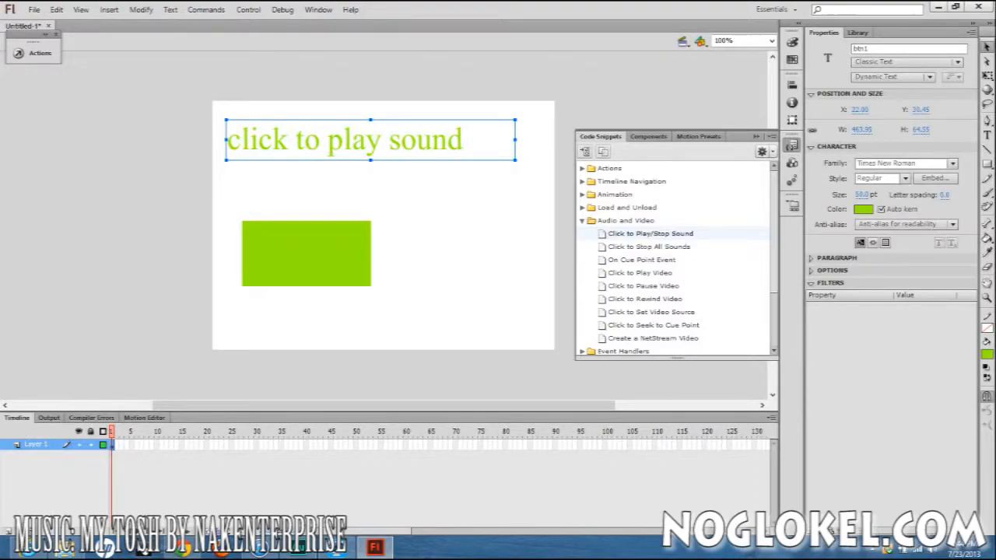
click(651, 233)
double_click(650, 233)
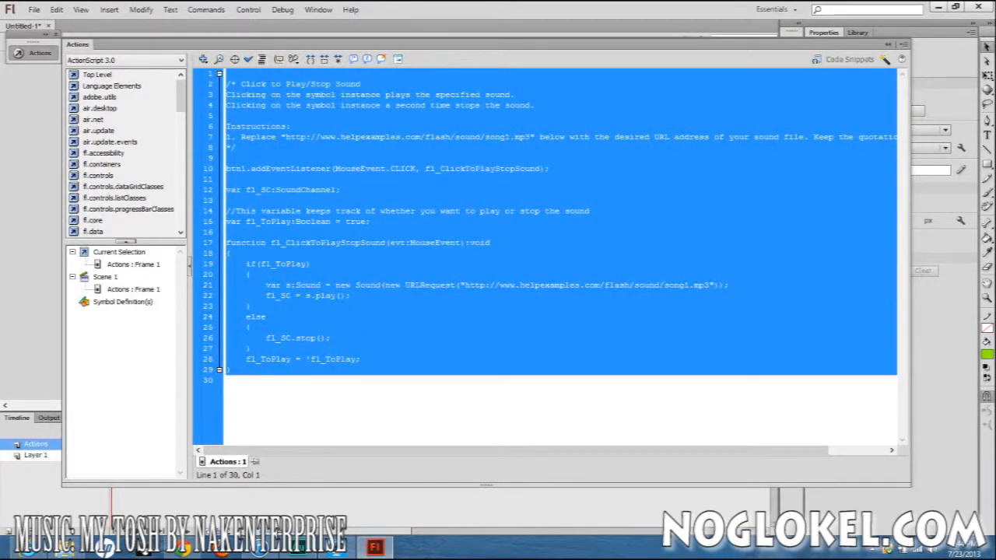
key(Delete)
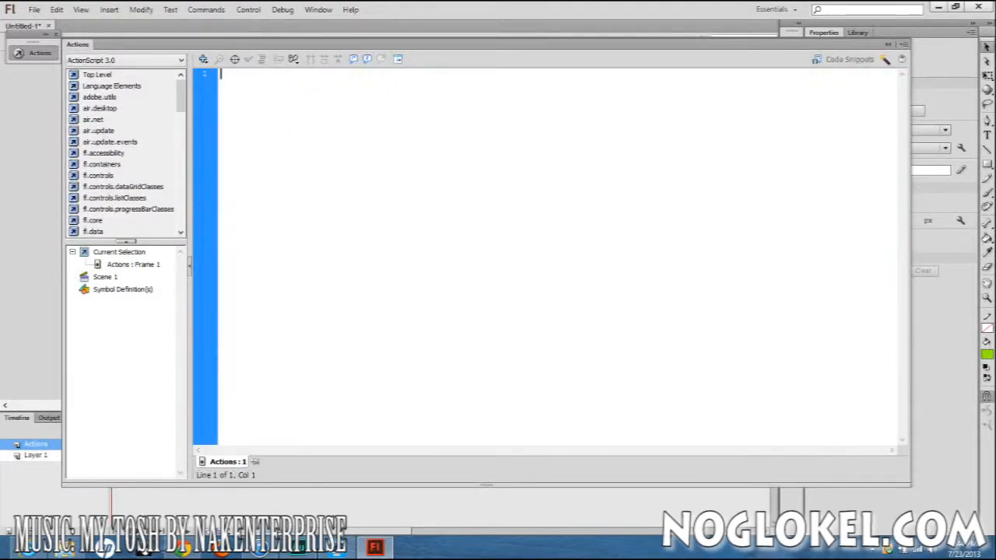
click(889, 44)
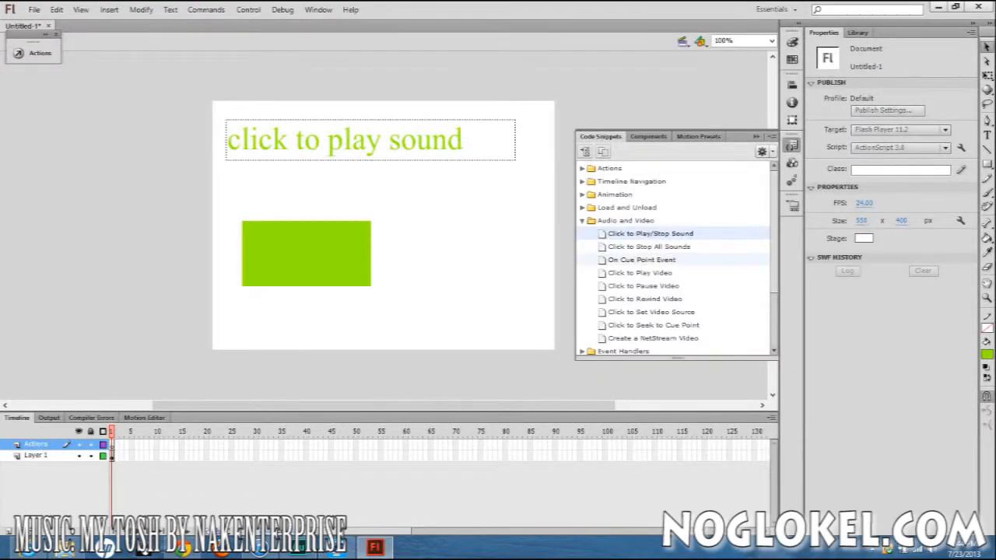
Insert the Click to Play/Stop Sound code snippet for the text field btn1 after reviewing its code.
click(401, 142)
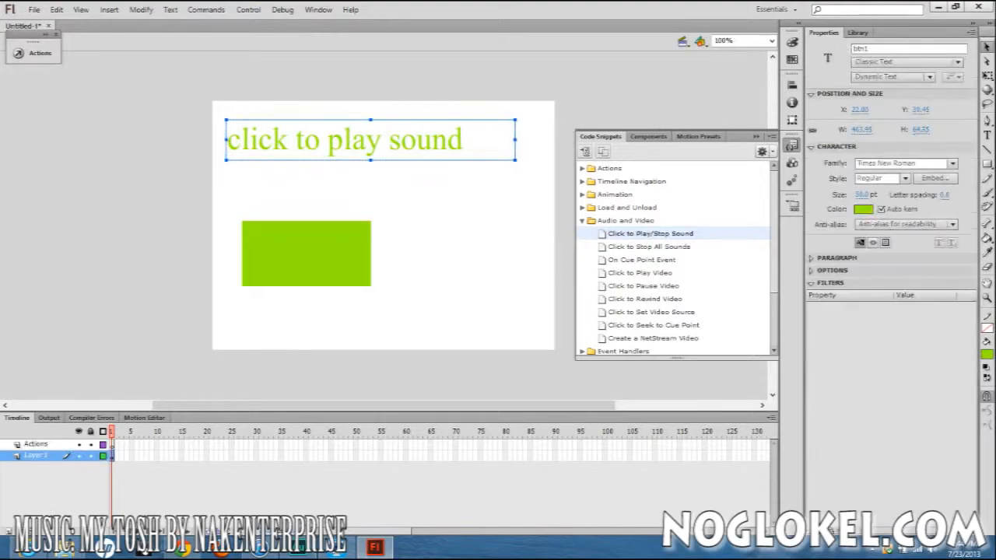
click(651, 234)
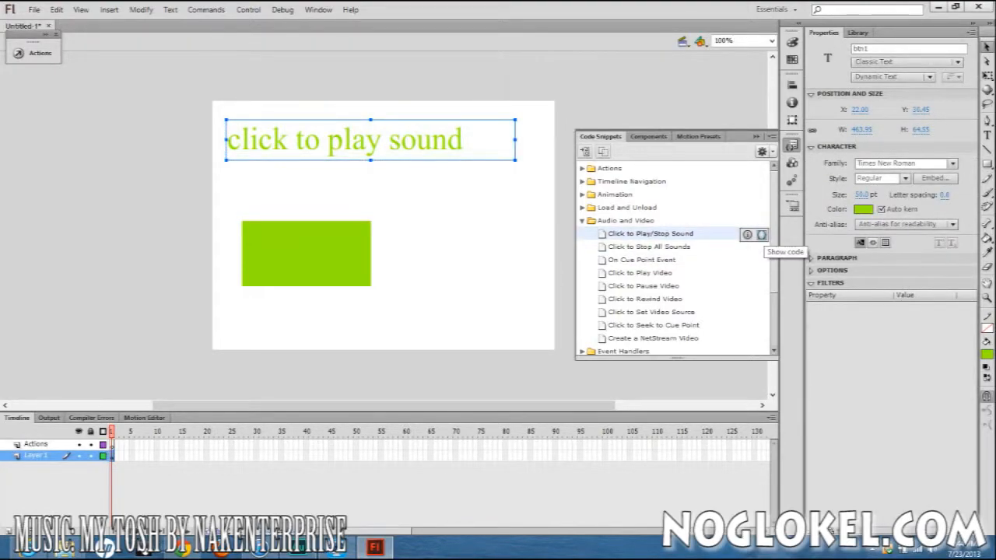
click(761, 235)
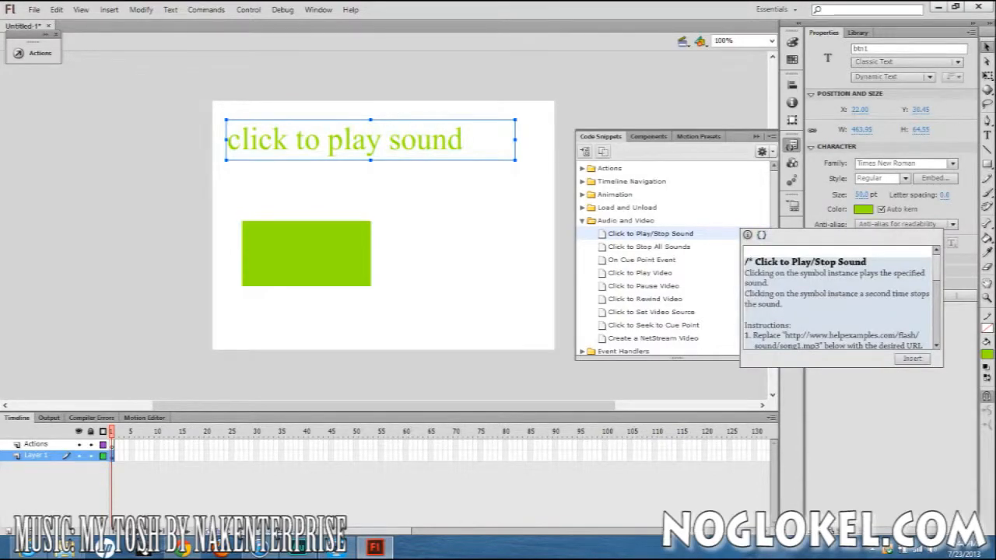
scroll(841, 296, down, 4)
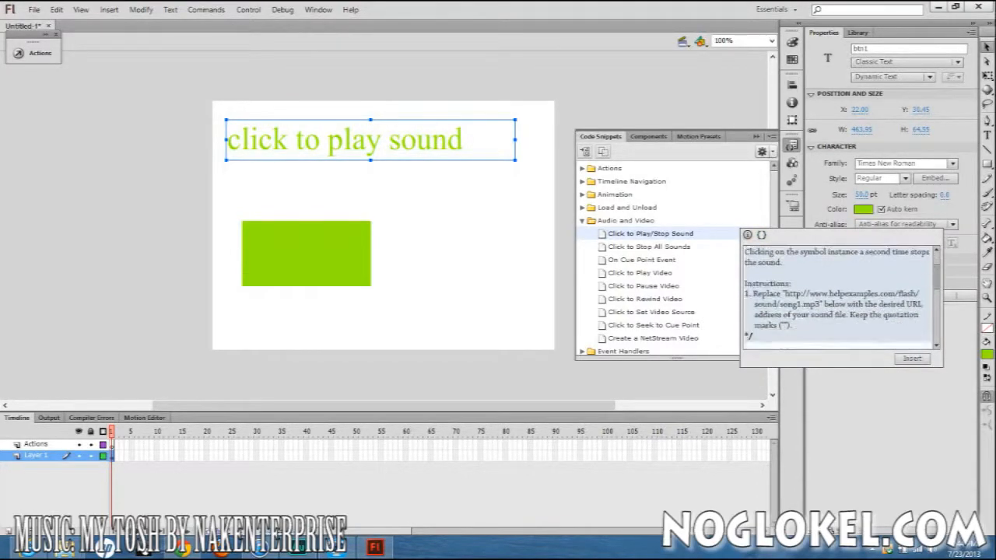
scroll(840, 296, down, 2)
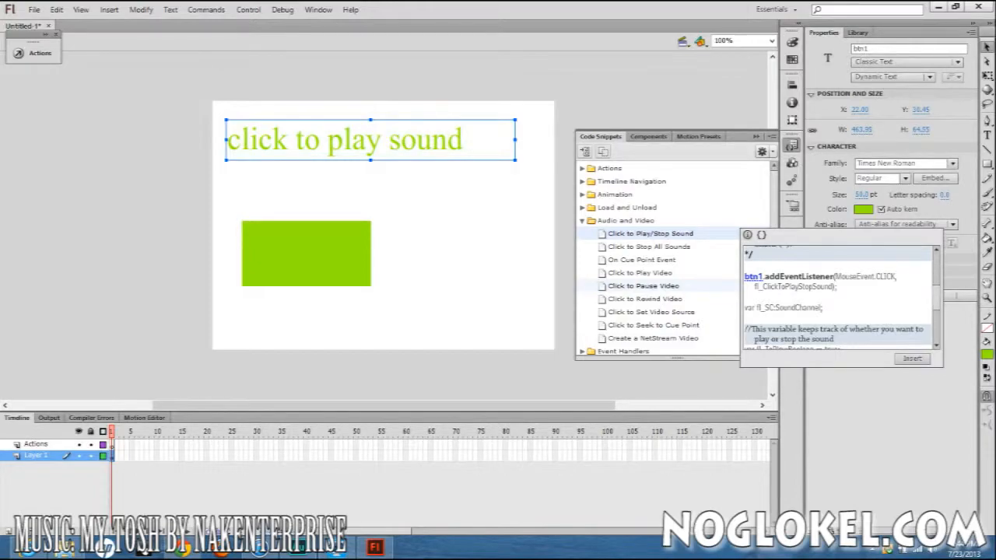
click(912, 358)
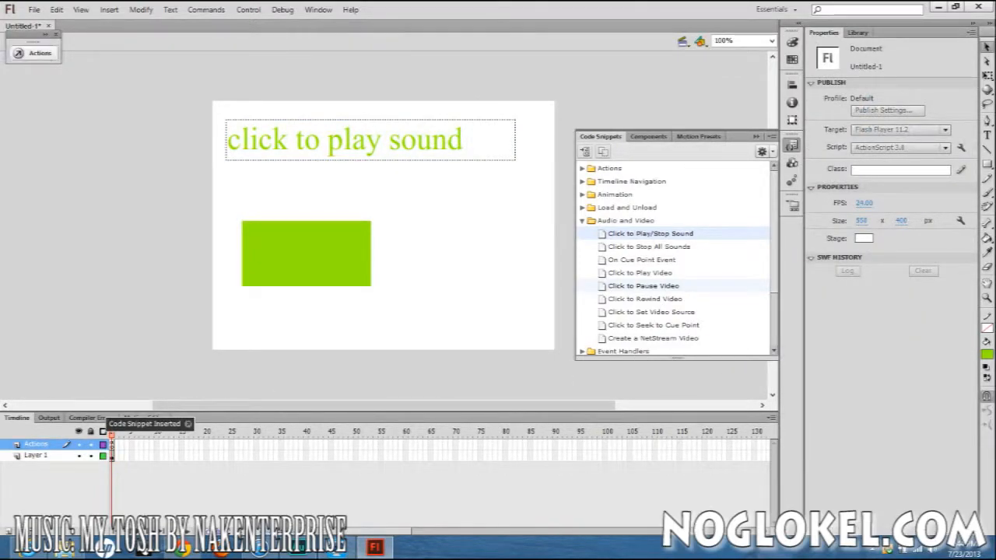
Review the inserted btn1 sound code in the script editor and test the movie, closing the preview when done.
click(35, 52)
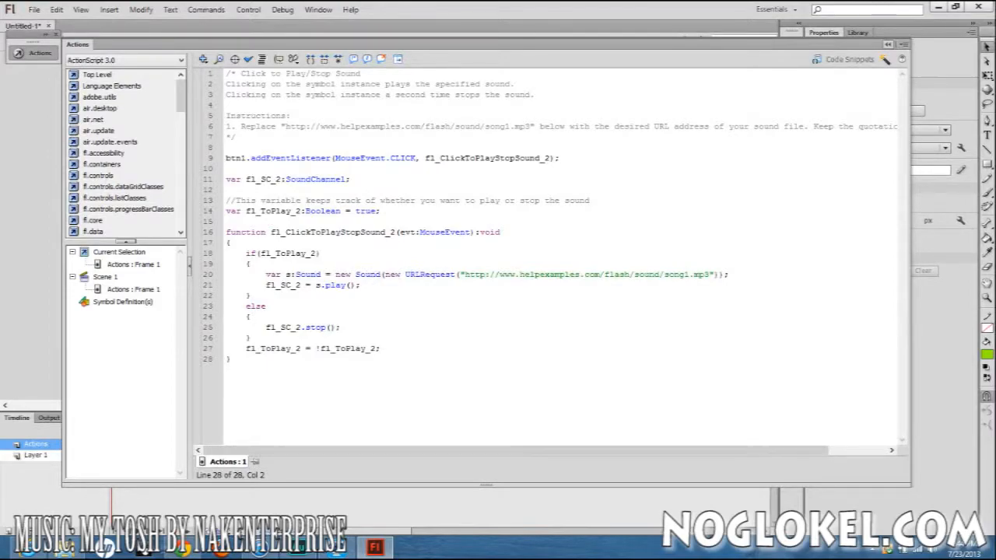
click(888, 44)
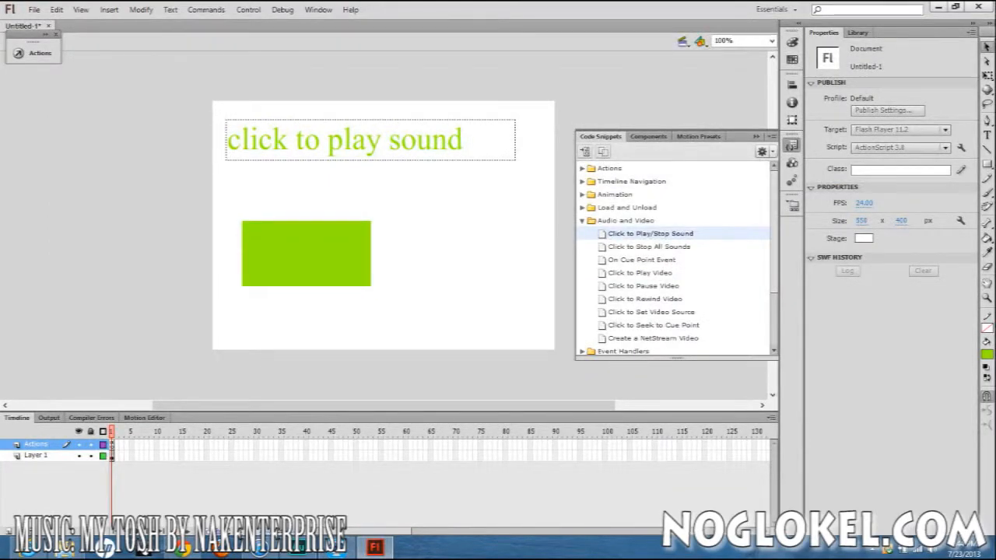
key(ctrl+Return)
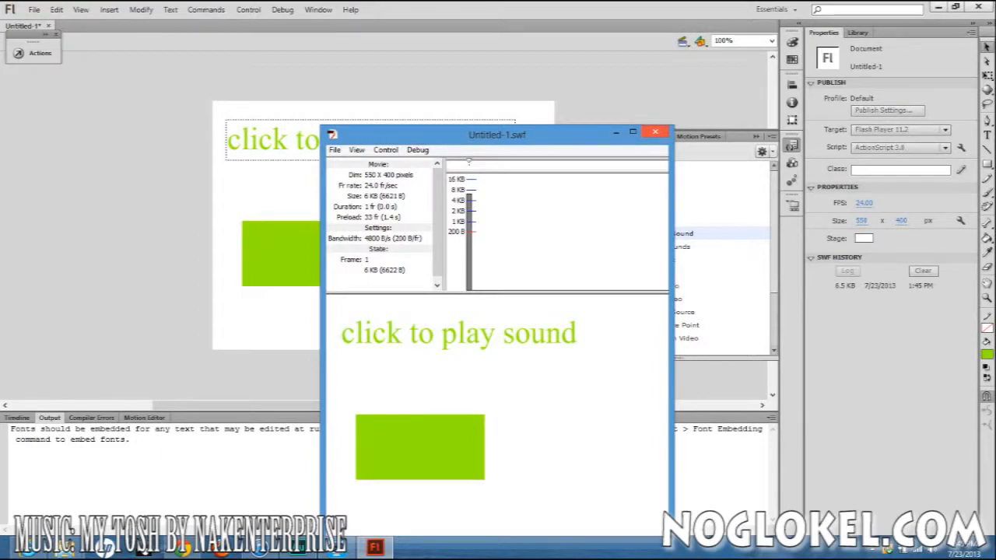
click(655, 131)
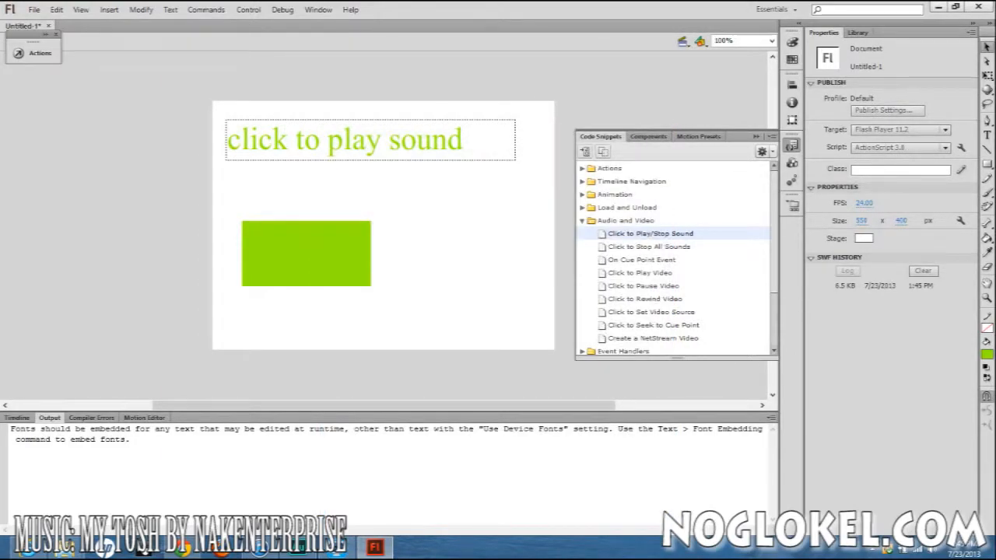
Apply the Click to Play/Stop Sound code snippet to the green button btn2.
click(306, 254)
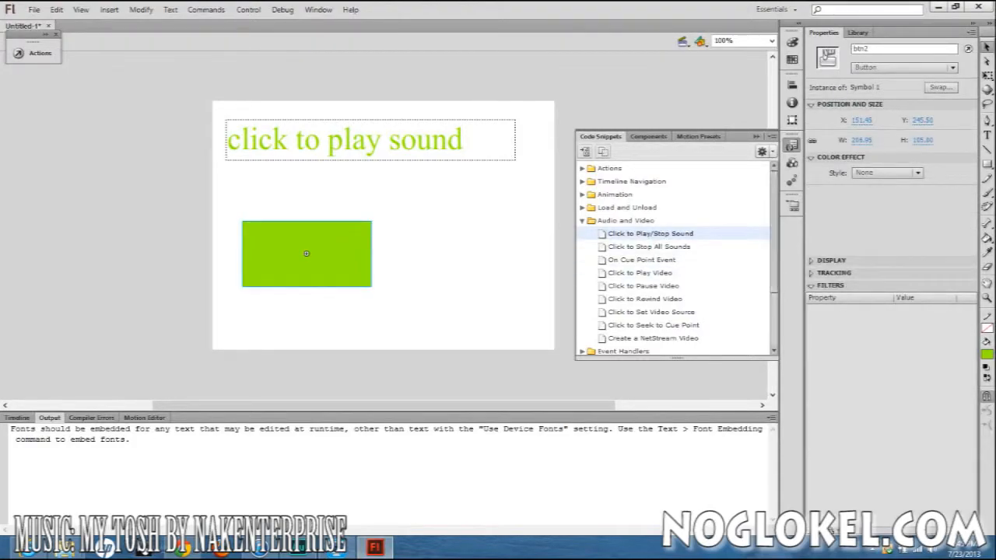
scroll(773, 233, down, 2)
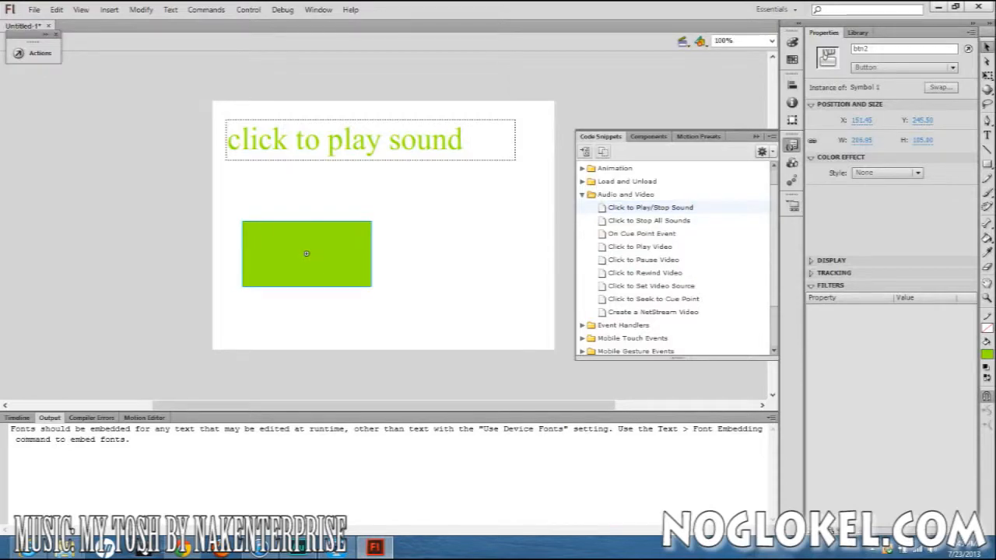
click(650, 208)
double_click(651, 208)
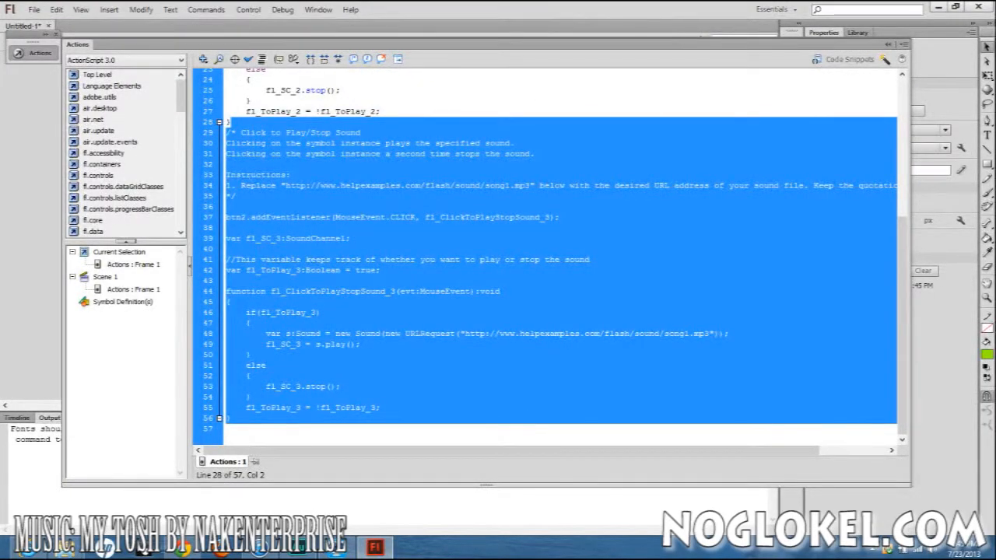
Insert ten blank lines after the closing brace on line 28 to separate the btn1 and btn2 sound code.
scroll(561, 258, up, 4)
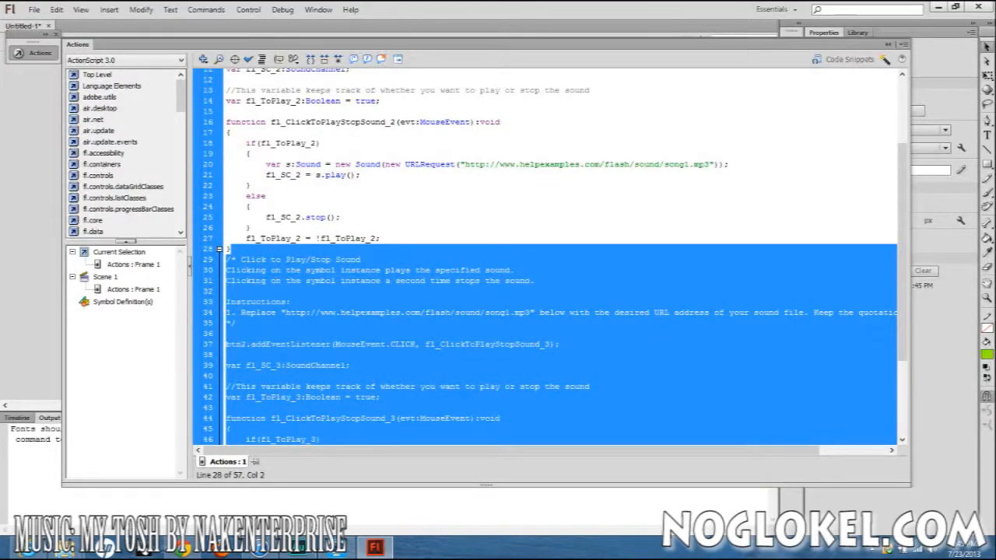
click(227, 249)
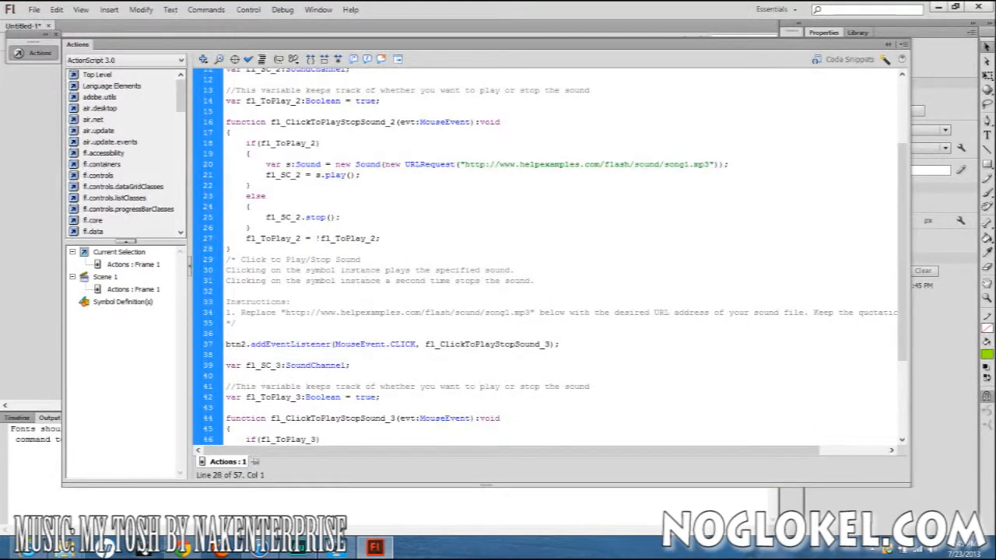
key(End)
key(Return)
key(Return)
key(Return)
key(Return)
key(Return)
key(Return)
key(Return)
key(Return)
key(Return)
key(Return)
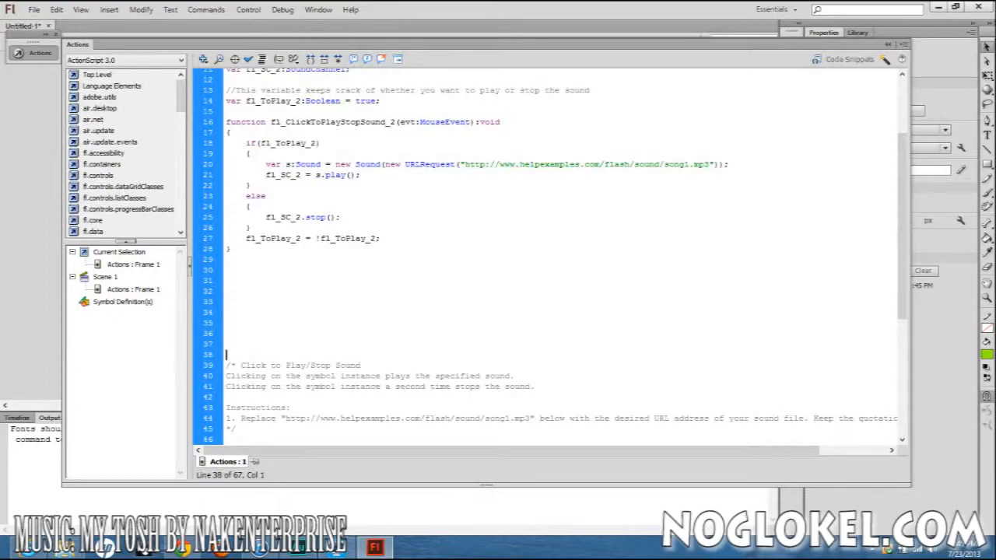
Review the btn2 sound code in the script editor and test the movie with both snippets.
scroll(545, 257, down, 2)
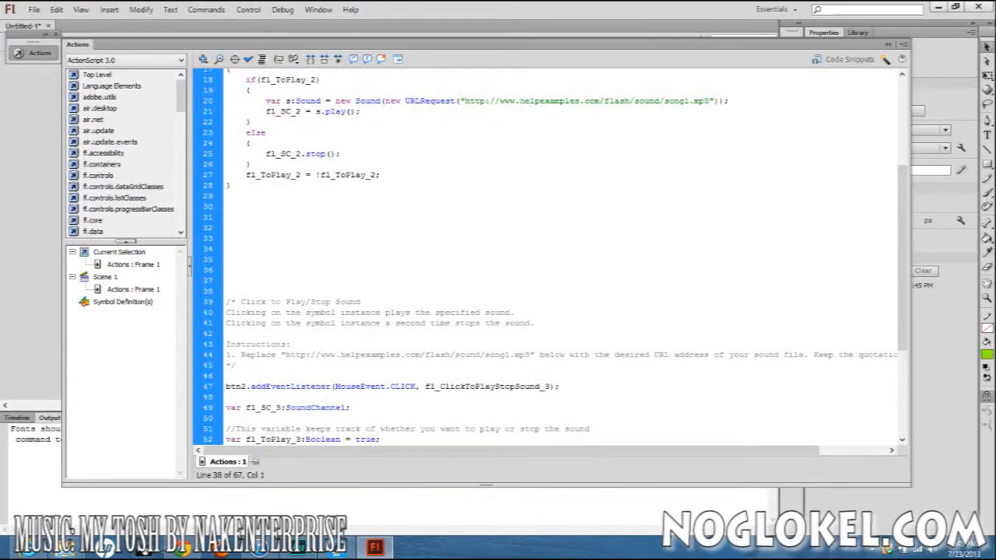
scroll(545, 257, down, 3)
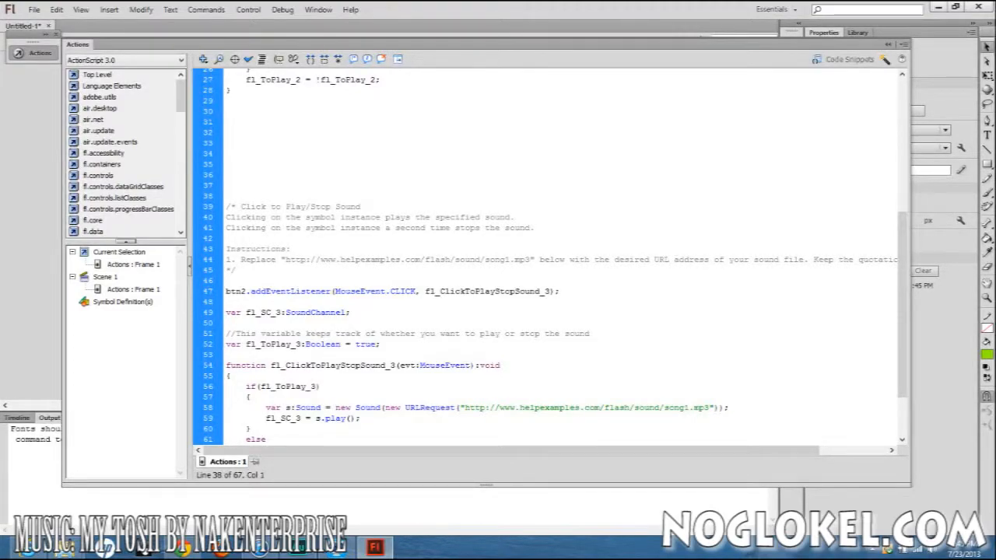
key(F9)
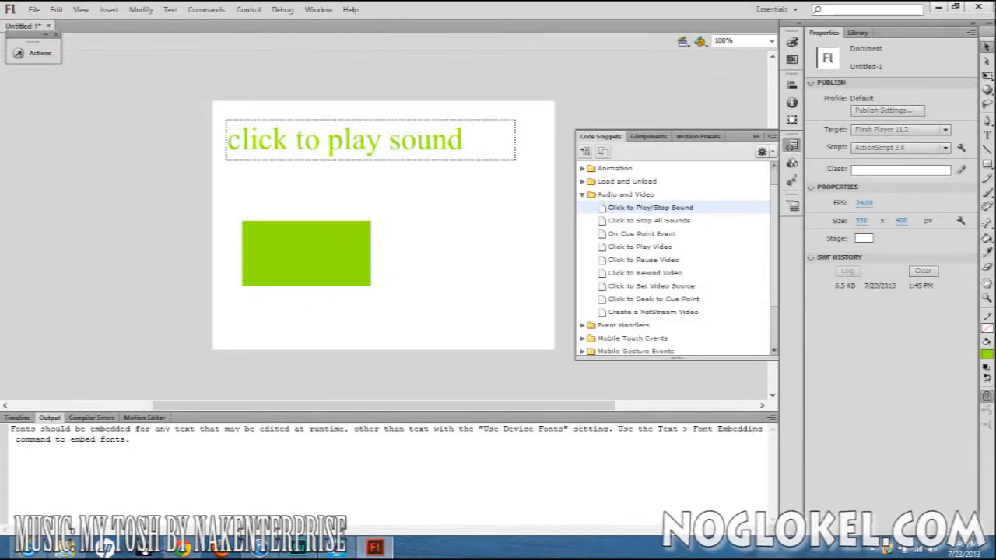
key(ctrl+Return)
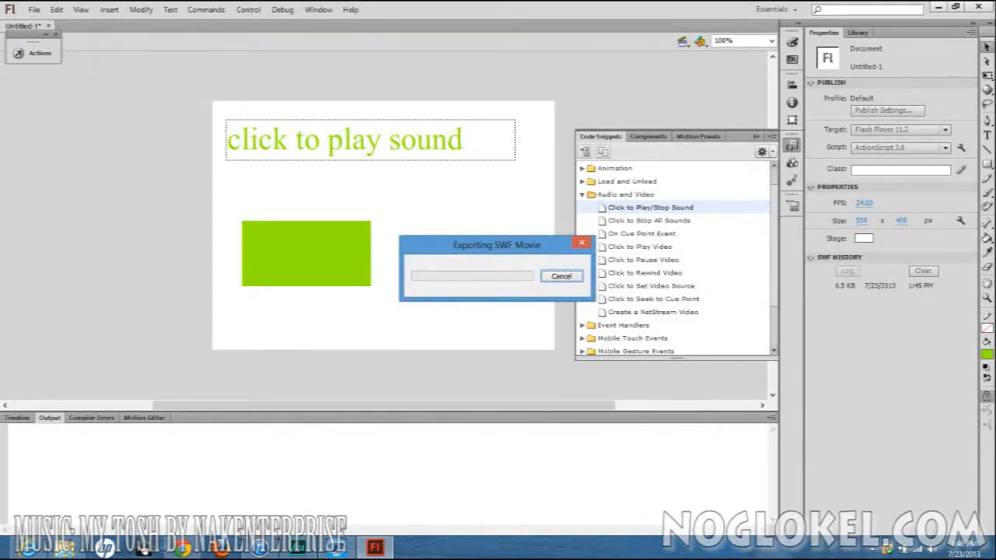